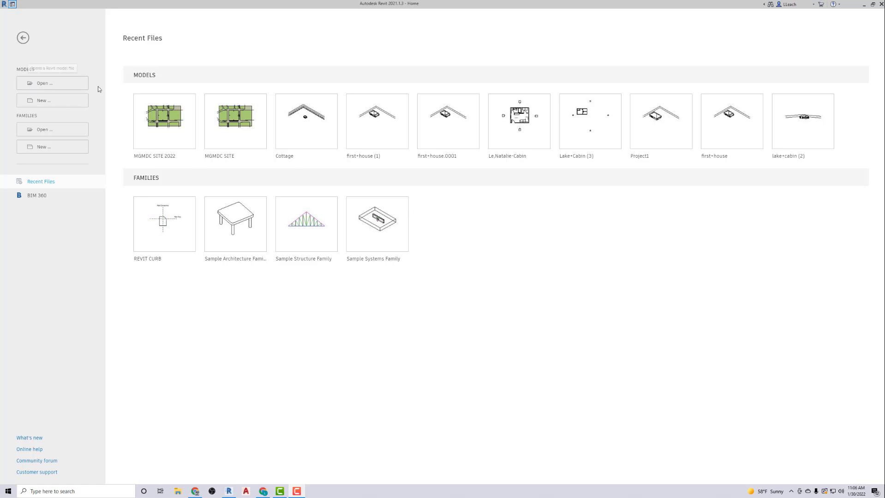
# Start a new project from the Imperial-Architectural Template.
pyautogui.click(44, 104)
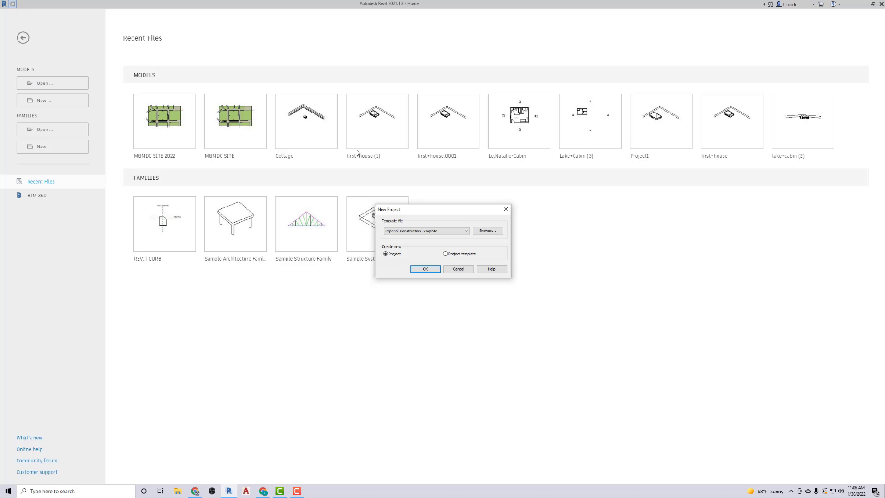
pyautogui.click(470, 233)
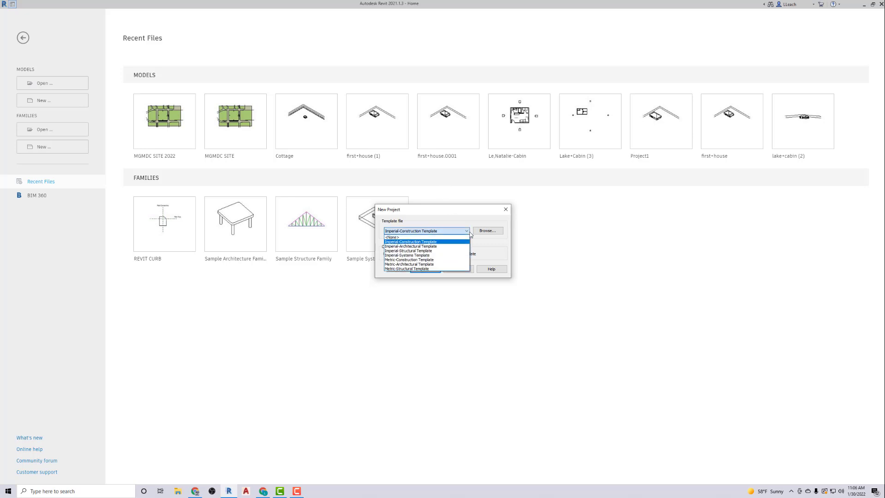
pyautogui.click(417, 247)
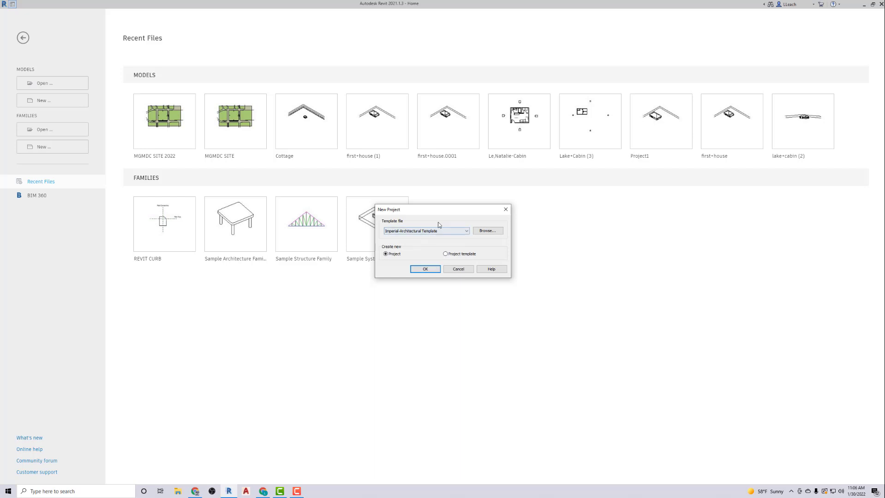
pyautogui.click(426, 269)
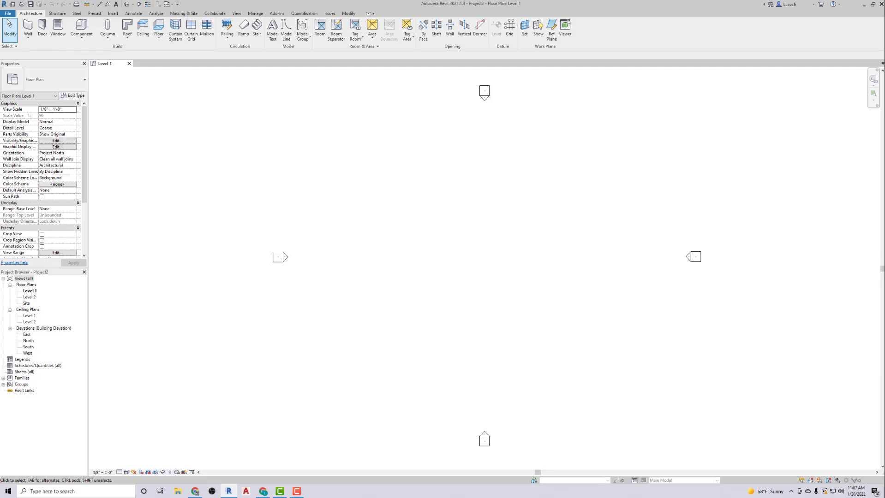
# Save the project as 'Ex4-1' in the Downloads folder.
pyautogui.click(7, 18)
pyautogui.moveTo(28, 95)
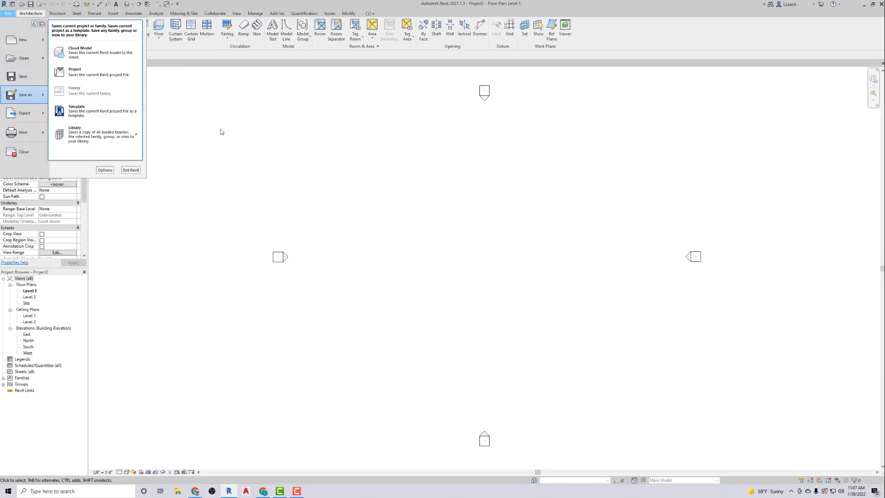
pyautogui.click(82, 72)
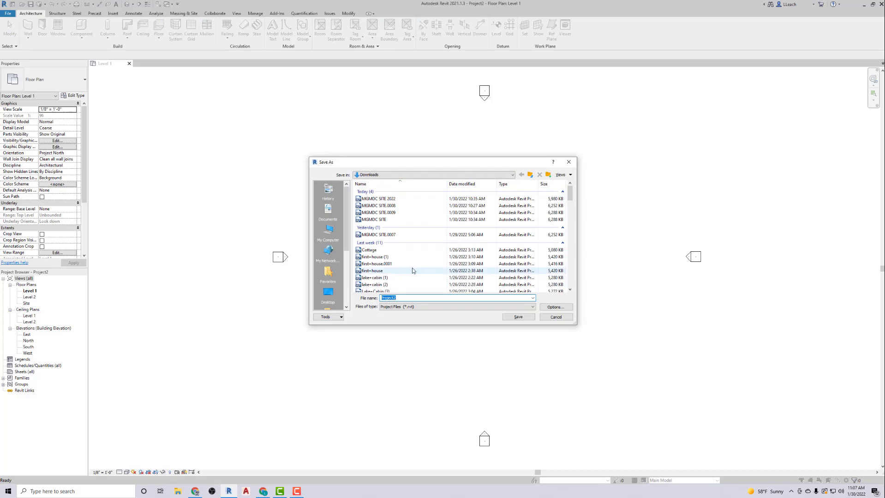
pyautogui.write('Ex4-1')
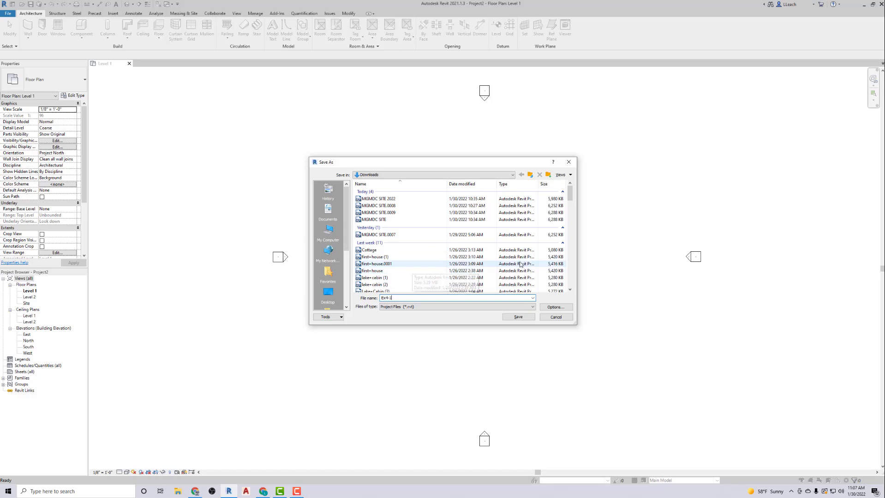
pyautogui.click(511, 318)
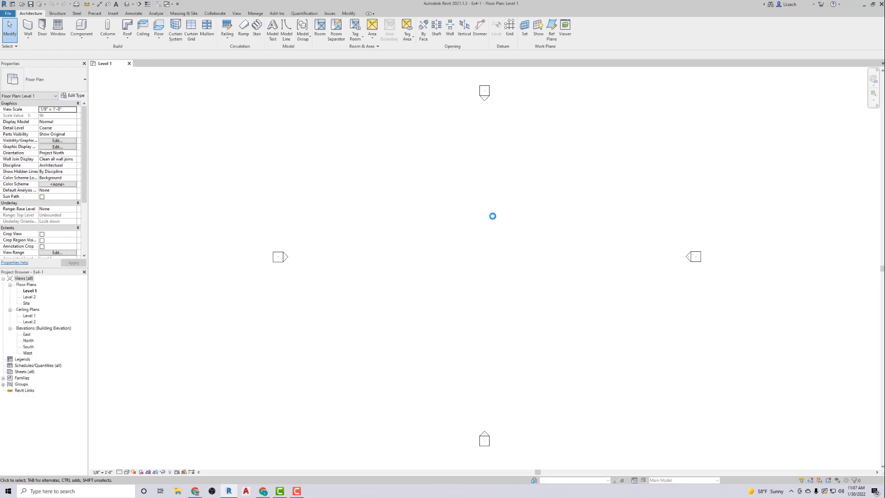
# Create a new drafting view named 'Bookcase'.
pyautogui.click(237, 14)
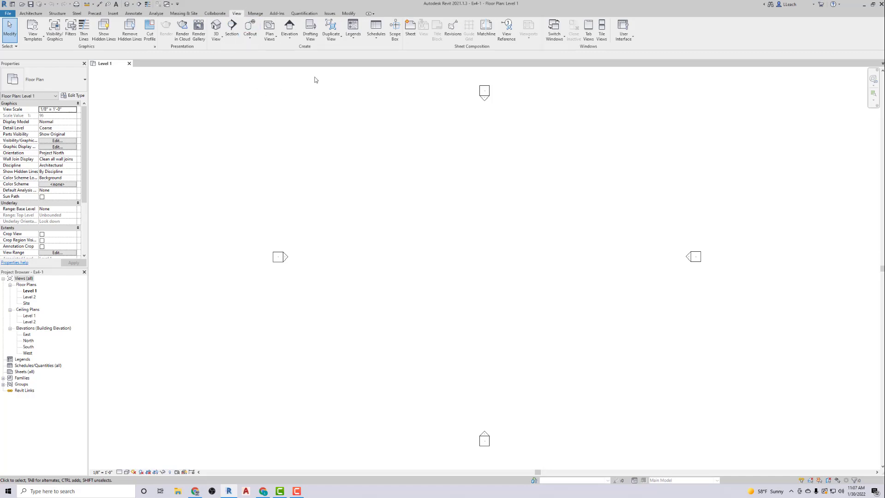
pyautogui.click(310, 35)
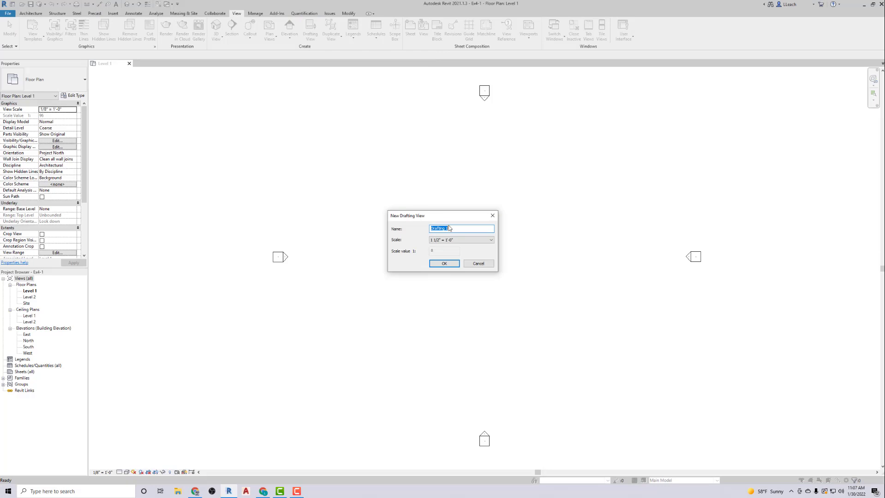
pyautogui.write('Bookcase')
pyautogui.click(443, 264)
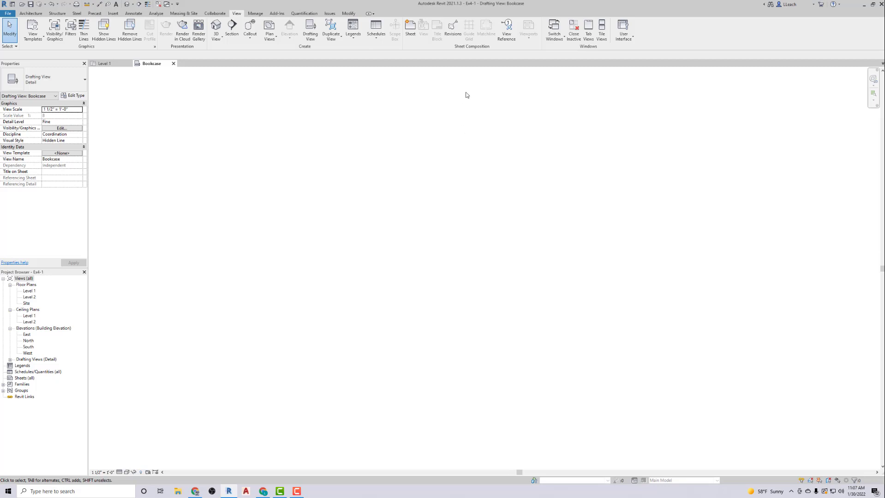
# Start the Detail Line tool with the <Medium Lines> line style.
pyautogui.click(133, 13)
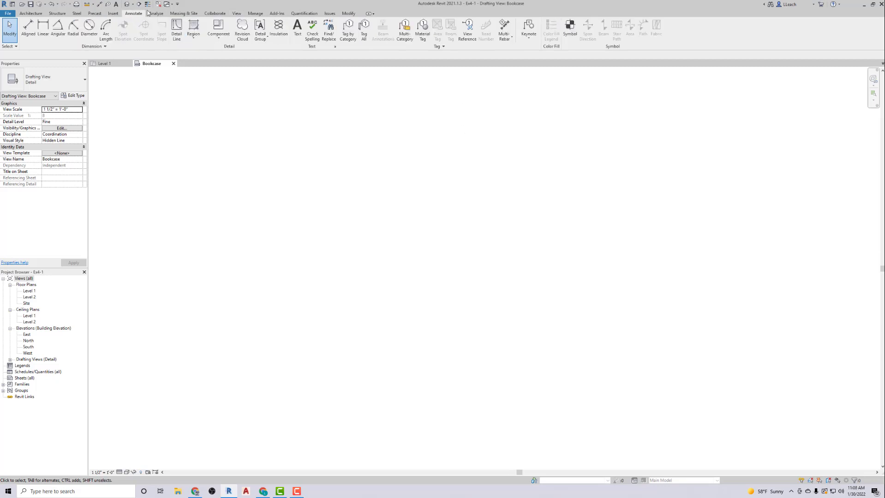
pyautogui.click(177, 29)
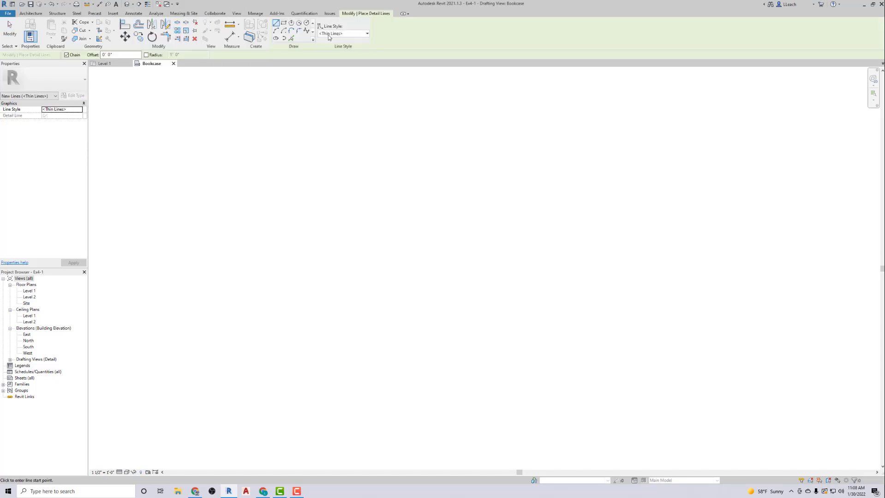
pyautogui.click(349, 34)
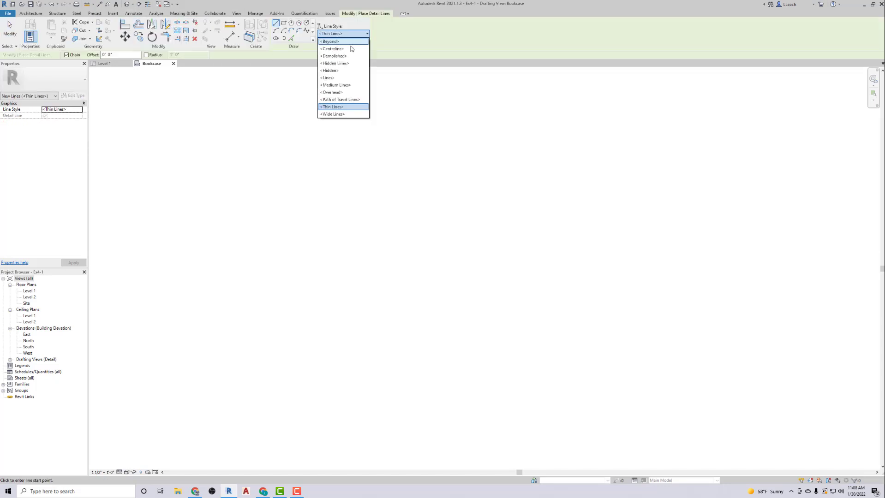
pyautogui.click(342, 85)
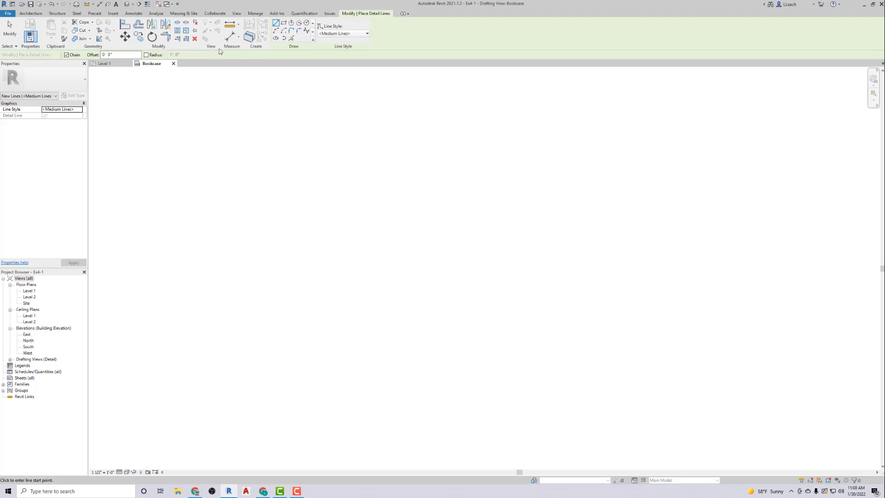
# Draw a 3'-0" by 1'-0" rectangle and exit the tool.
pyautogui.click(283, 24)
pyautogui.click(356, 208)
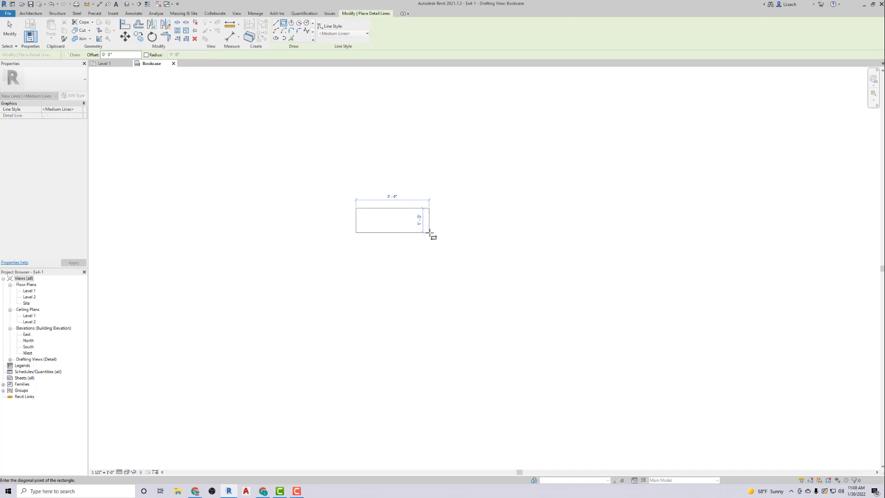
pyautogui.click(429, 233)
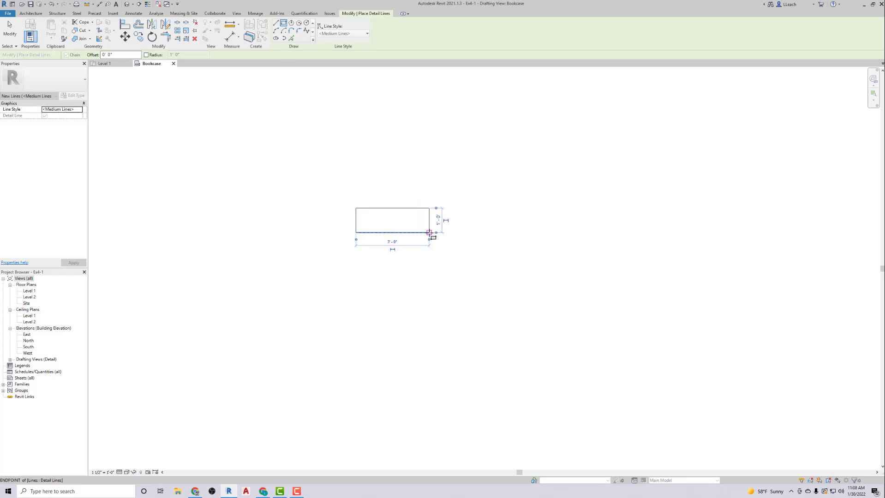
pyautogui.rightClick(472, 156)
pyautogui.click(488, 162)
# Create a 'Coffee Table' drafting view and expand Drafting Views in the Project Browser.
pyautogui.click(236, 14)
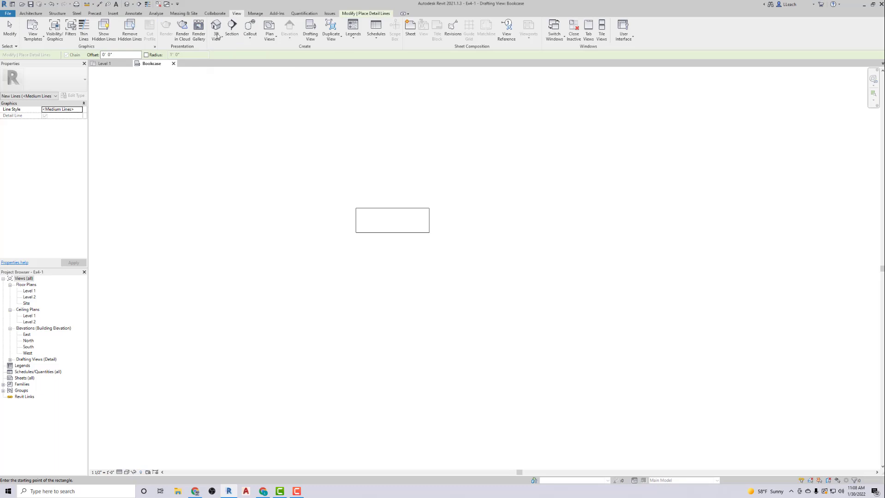
pyautogui.click(310, 29)
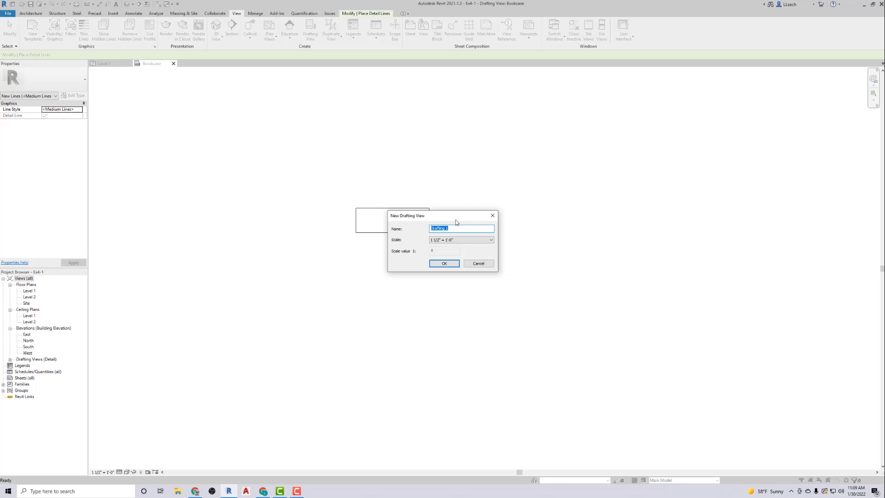
pyautogui.write('Coffee Table')
pyautogui.click(444, 264)
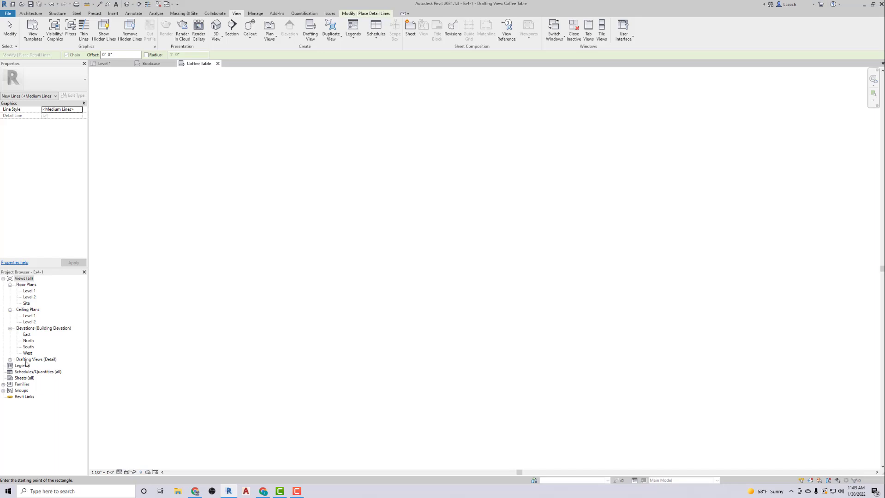
pyautogui.click(10, 359)
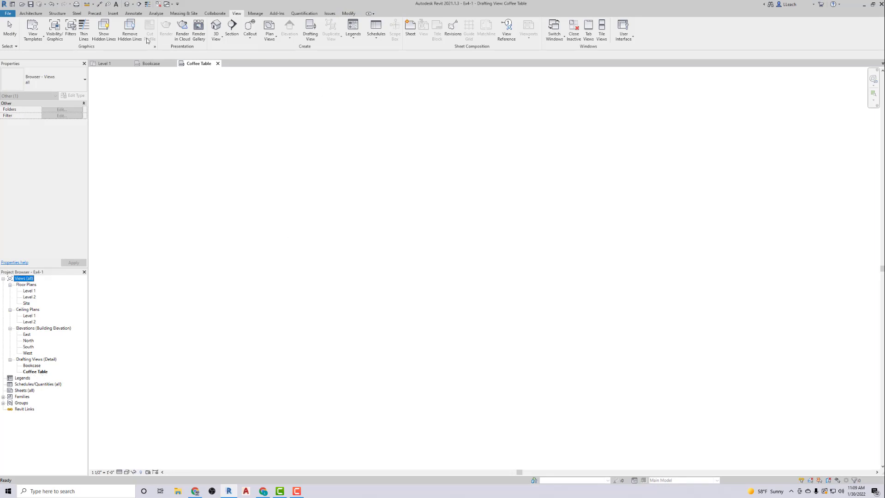
# Draw a detail-line rectangle and change its height from 1'-3" to 1'-6".
pyautogui.click(133, 13)
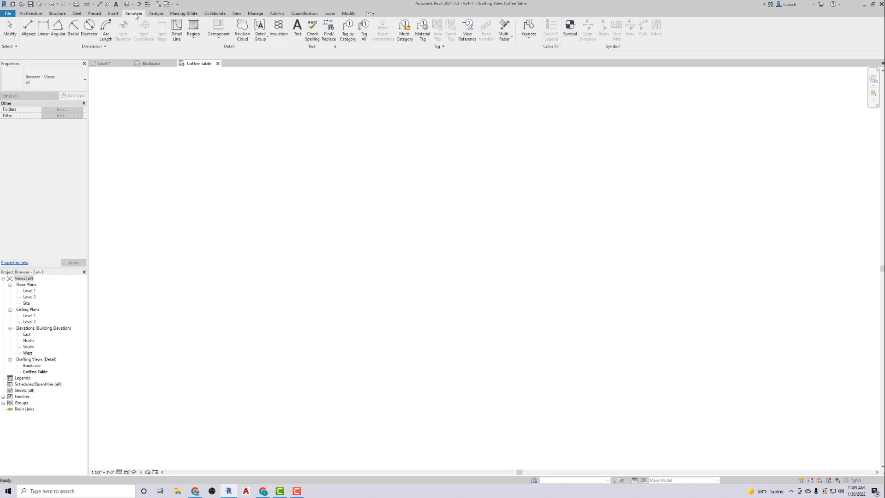
pyautogui.click(177, 28)
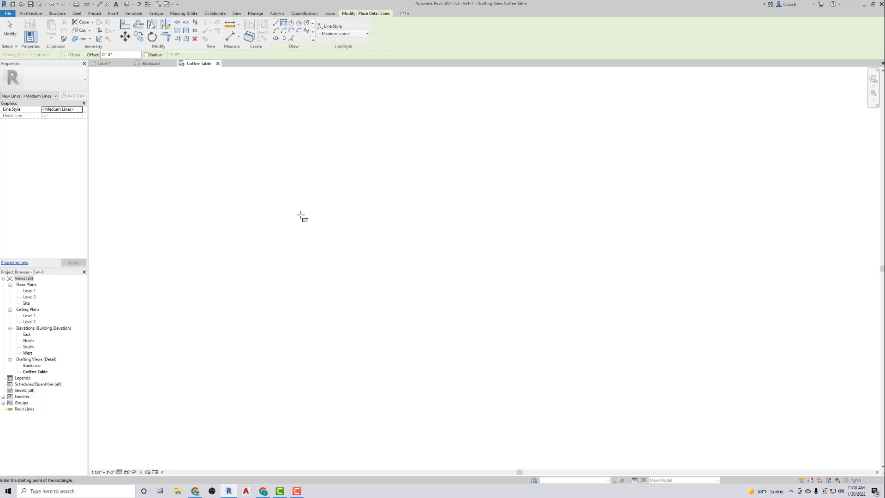
pyautogui.click(301, 233)
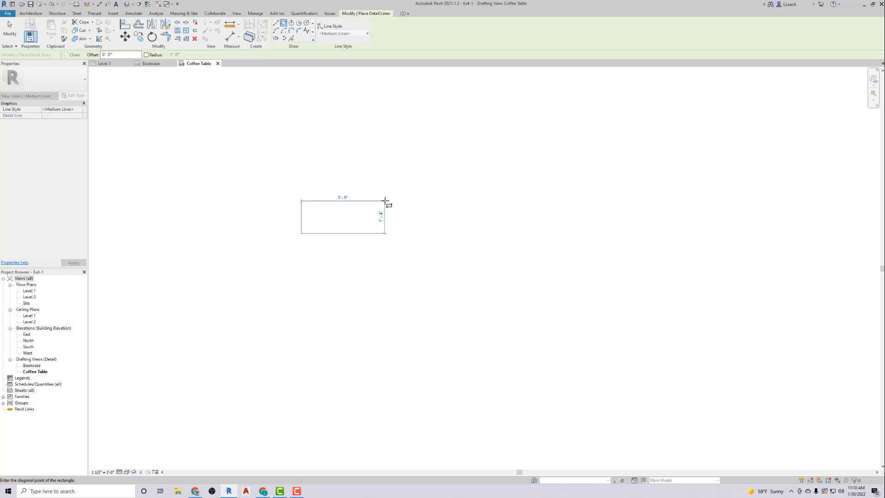
pyautogui.click(385, 203)
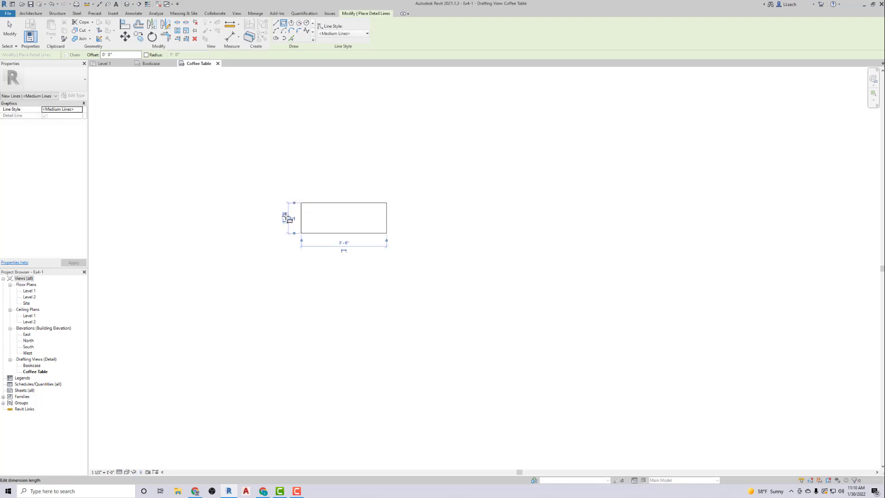
pyautogui.click(285, 217)
pyautogui.write("1' - 6")
pyautogui.press('Return')
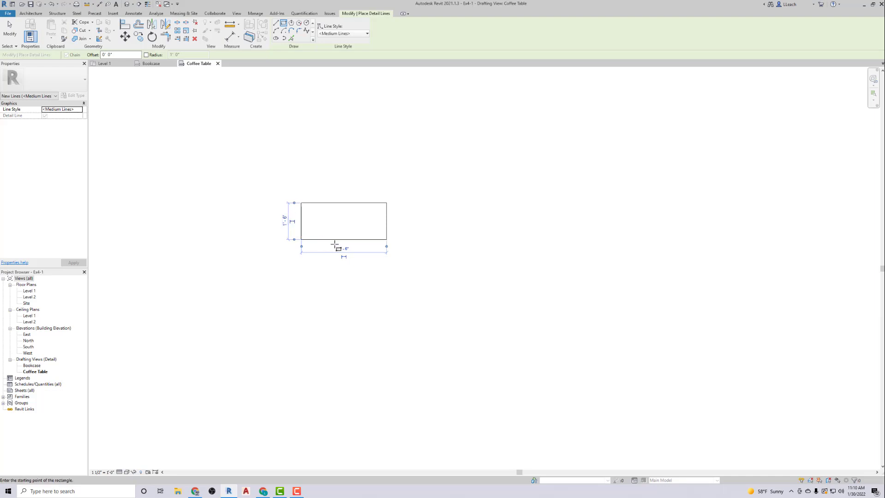
# Change the rectangle's width to 3'-10 1/2", fixing the invalid entry.
pyautogui.click(347, 249)
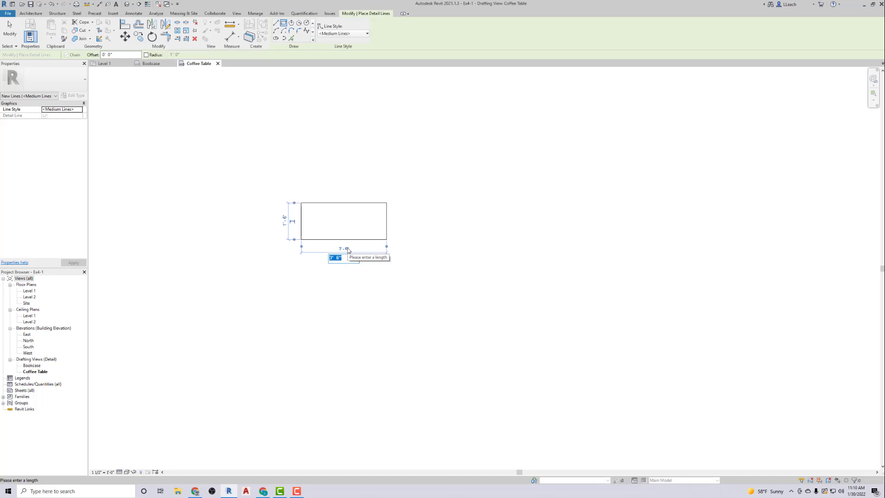
pyautogui.write('3 10-1/2')
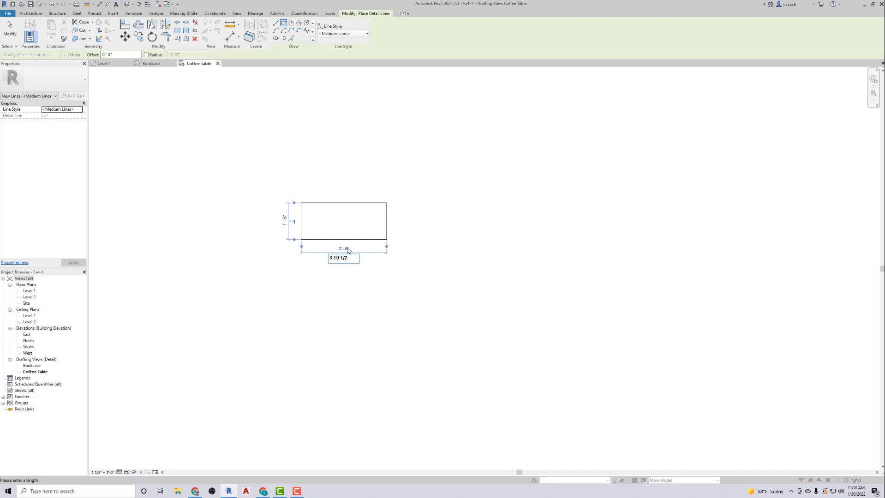
pyautogui.press('Return')
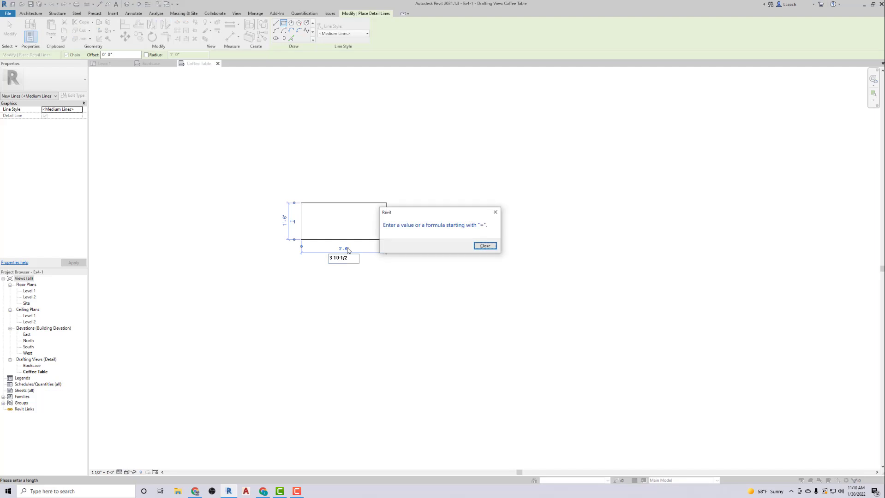
pyautogui.click(485, 246)
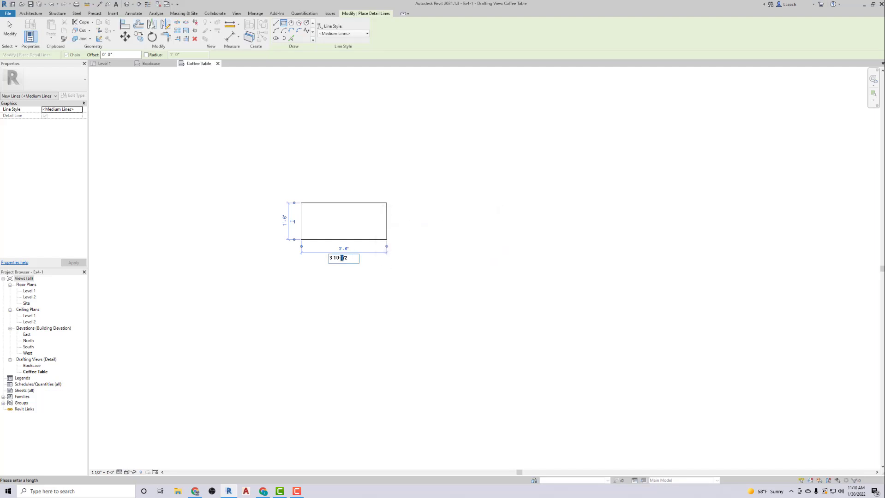
pyautogui.press('BackSpace')
pyautogui.press('Return')
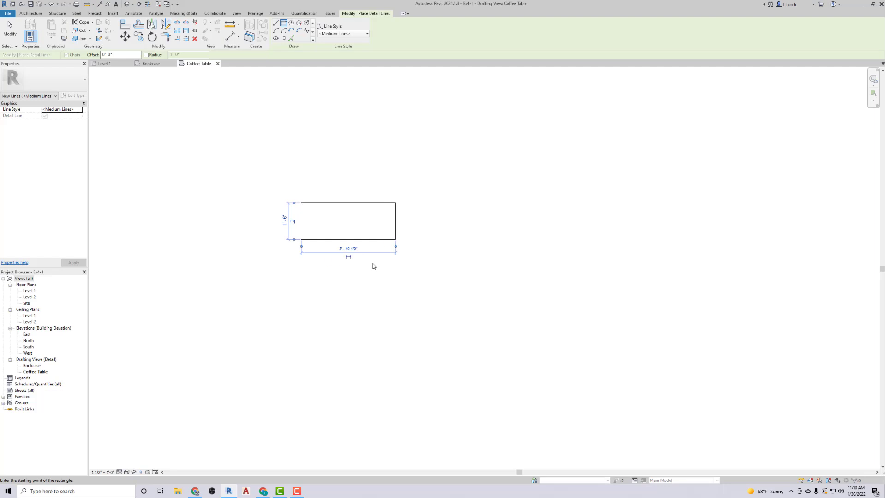
# Cancel the accidentally started extra rectangle.
pyautogui.click(391, 151)
pyautogui.rightClick(393, 152)
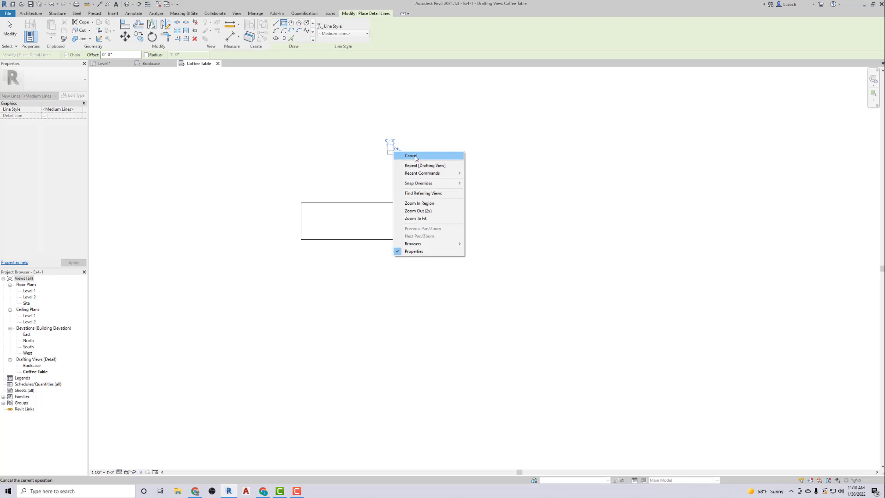
pyautogui.click(412, 155)
pyautogui.rightClick(433, 156)
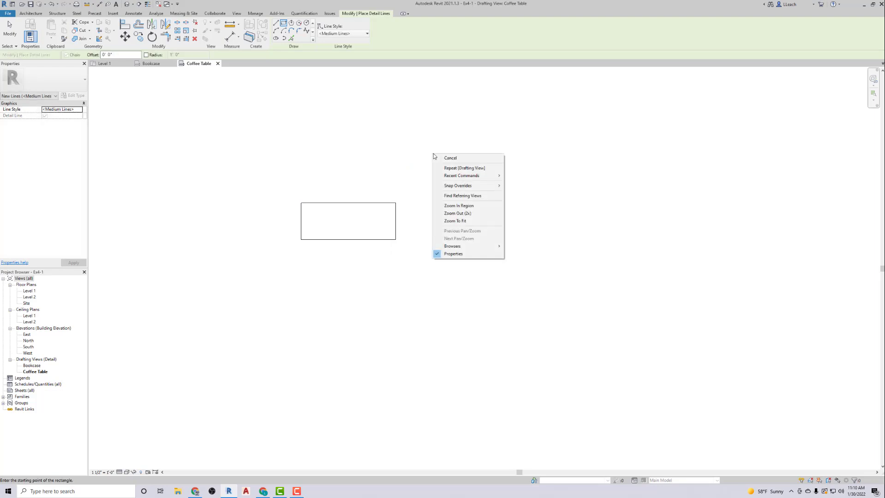
# Exit the detail line tool and create a drafting view named 'Desk-1'.
pyautogui.click(9, 29)
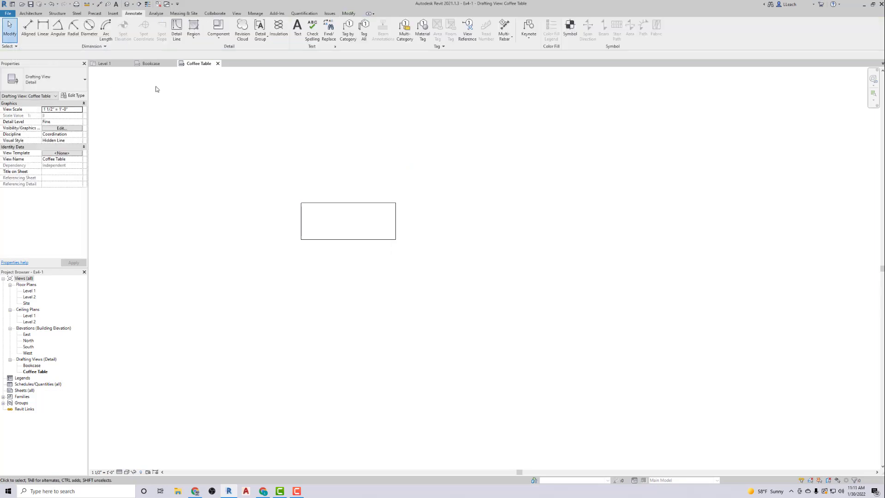
pyautogui.click(236, 14)
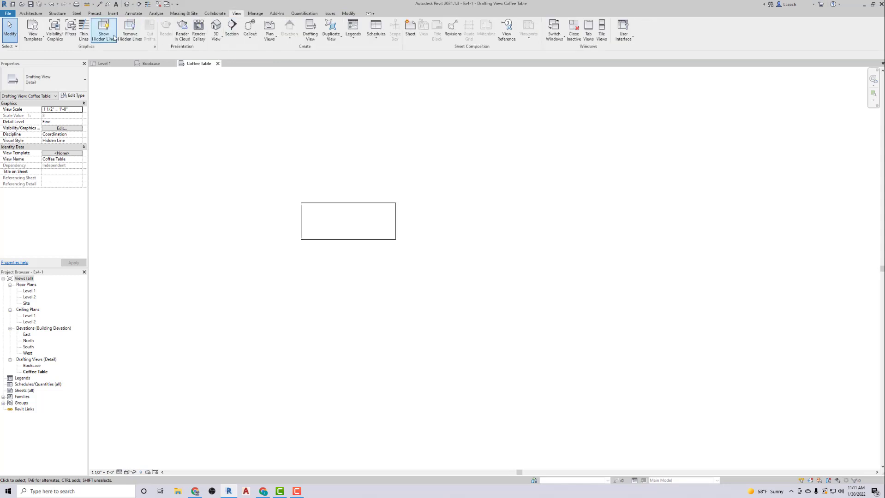
pyautogui.click(310, 29)
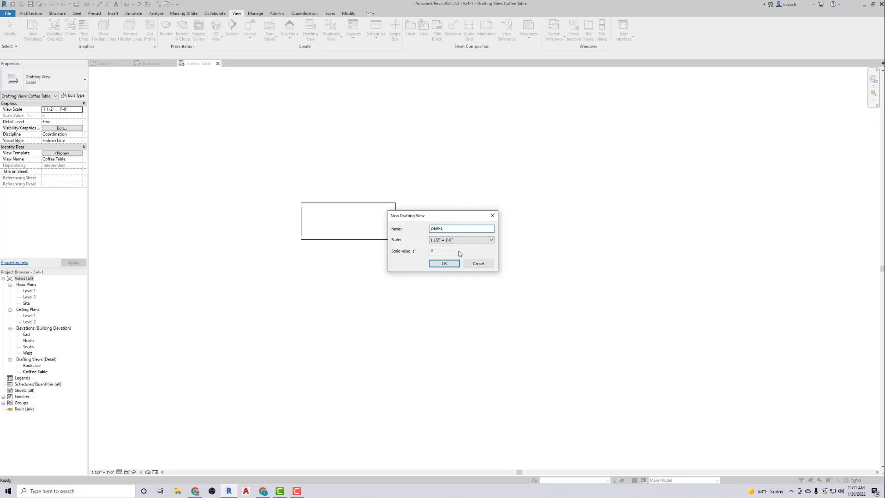
pyautogui.click(444, 263)
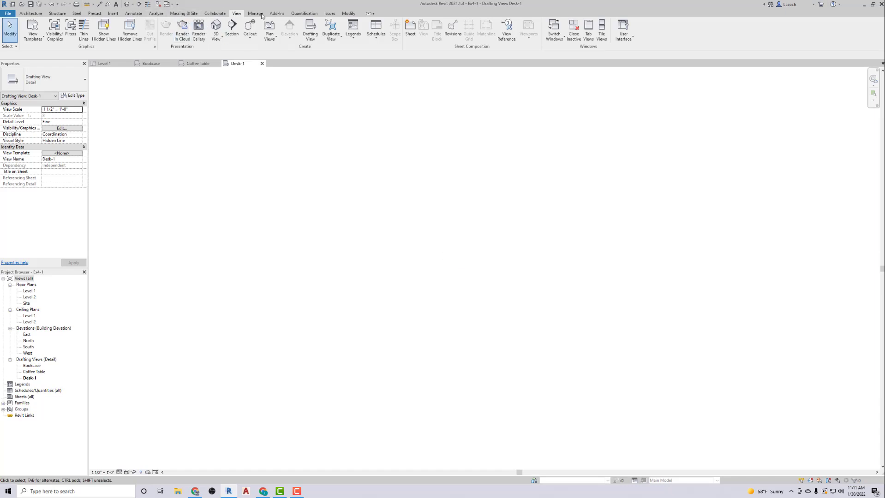
pyautogui.click(134, 13)
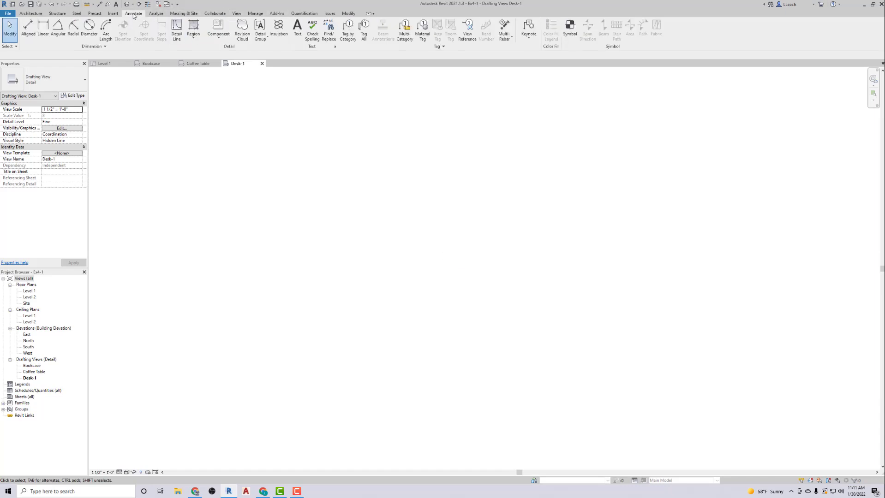
# Draw a detail-line rectangle 3'-0" wide by 1'-6" tall and finish drawing.
pyautogui.click(177, 33)
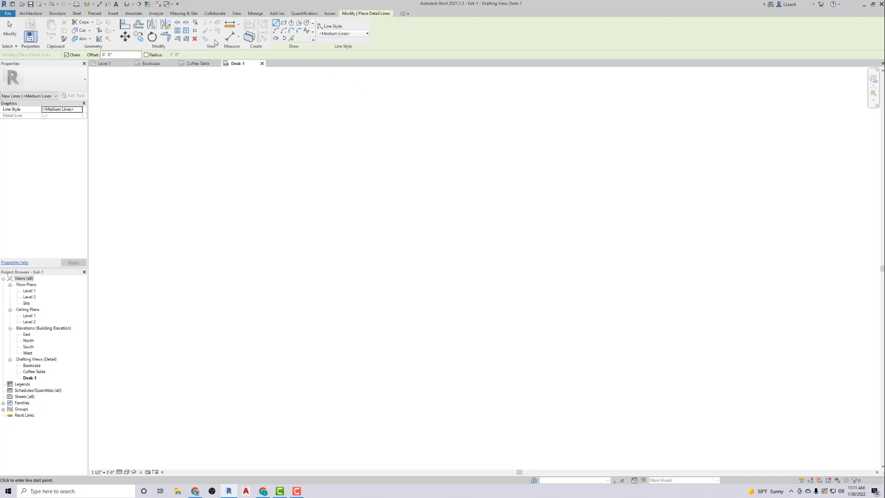
pyautogui.click(283, 24)
pyautogui.click(370, 253)
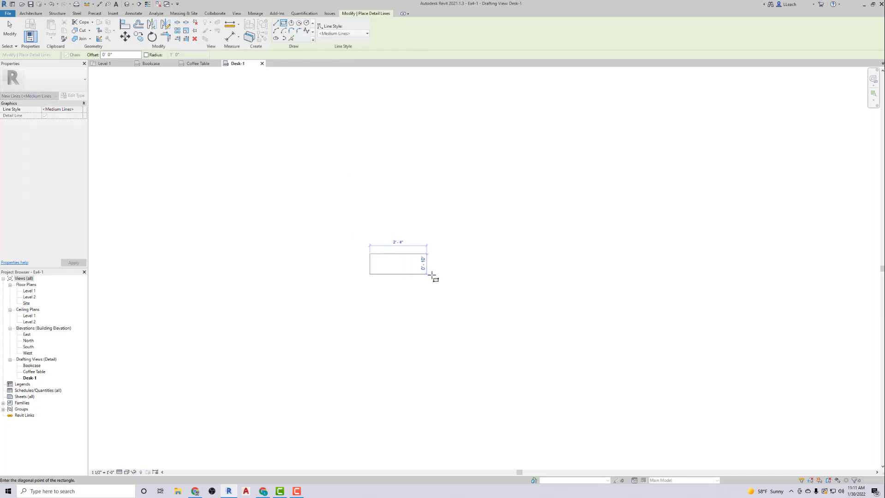
pyautogui.click(438, 282)
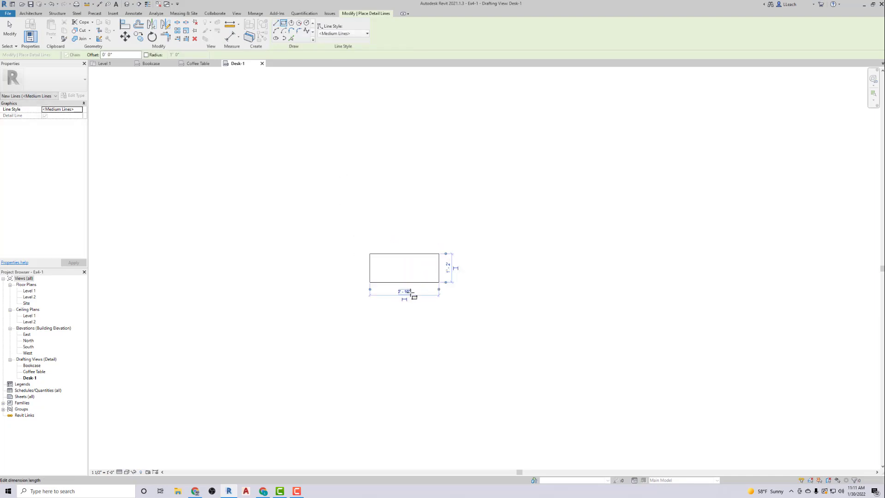
pyautogui.click(408, 292)
pyautogui.press('Return')
pyautogui.click(450, 266)
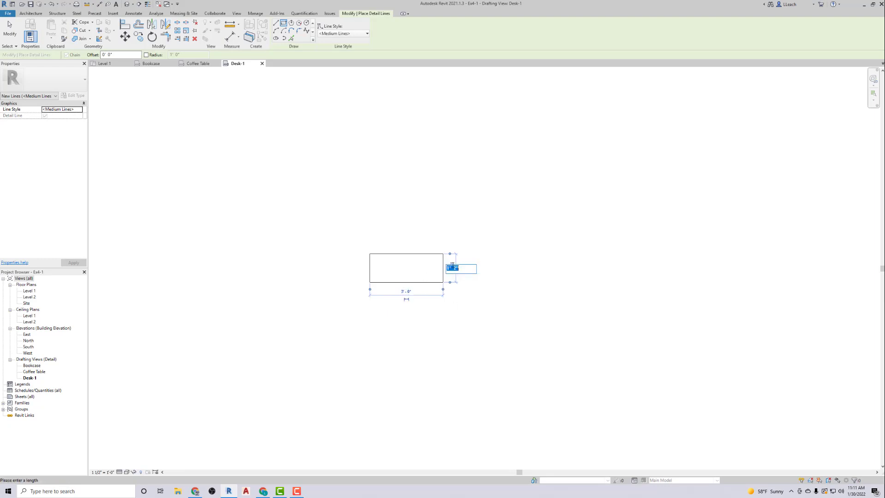
pyautogui.write('1 6')
pyautogui.press('Return')
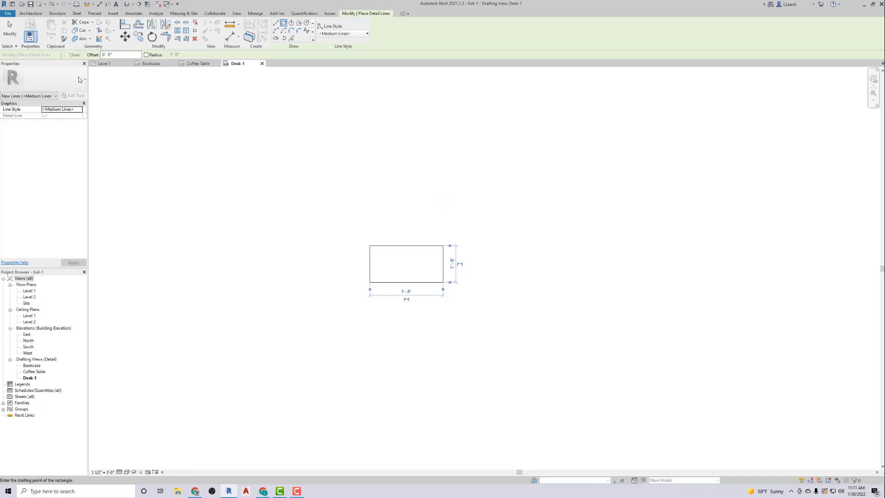
pyautogui.click(10, 28)
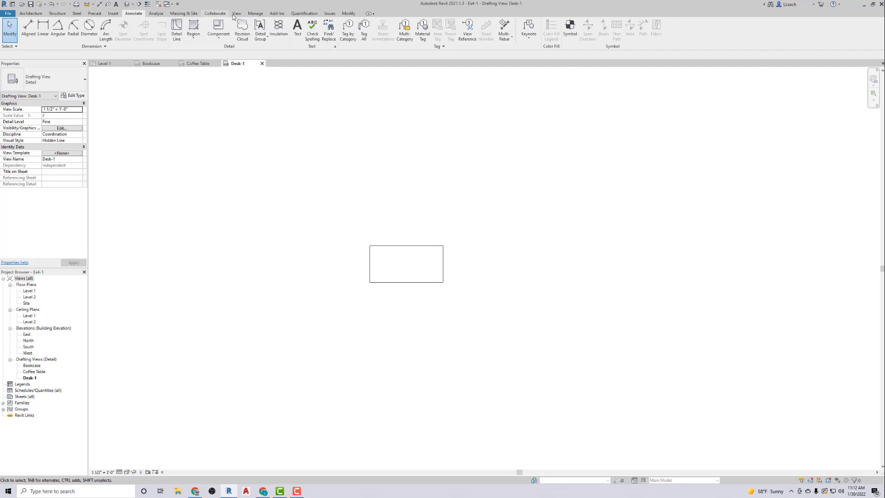
# Create a new drafting view named 'Night Table'.
pyautogui.click(239, 14)
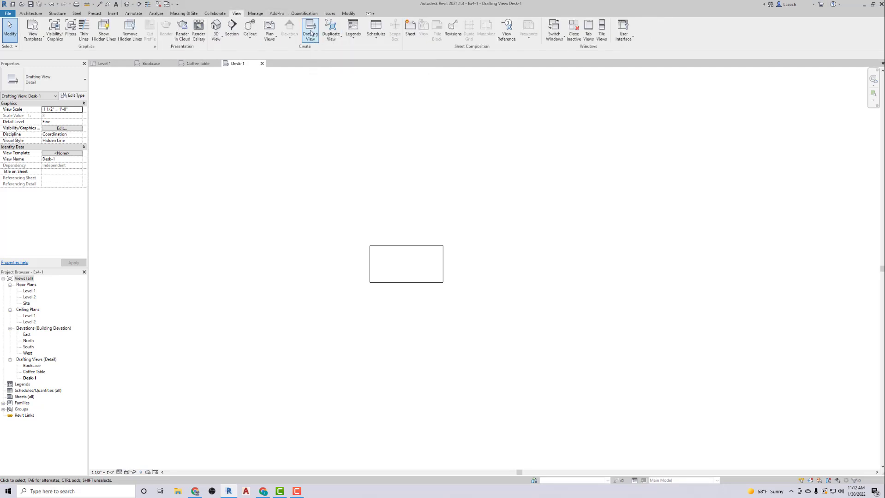
pyautogui.click(310, 32)
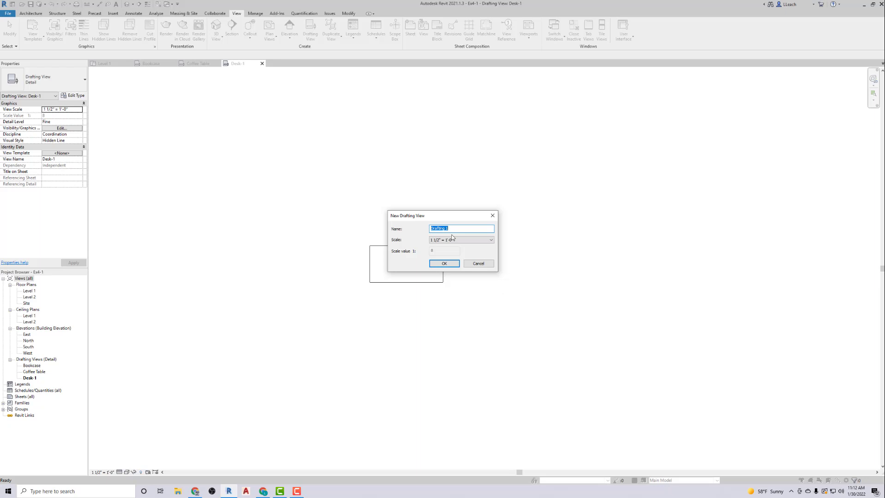
pyautogui.write('Night Table')
pyautogui.click(443, 264)
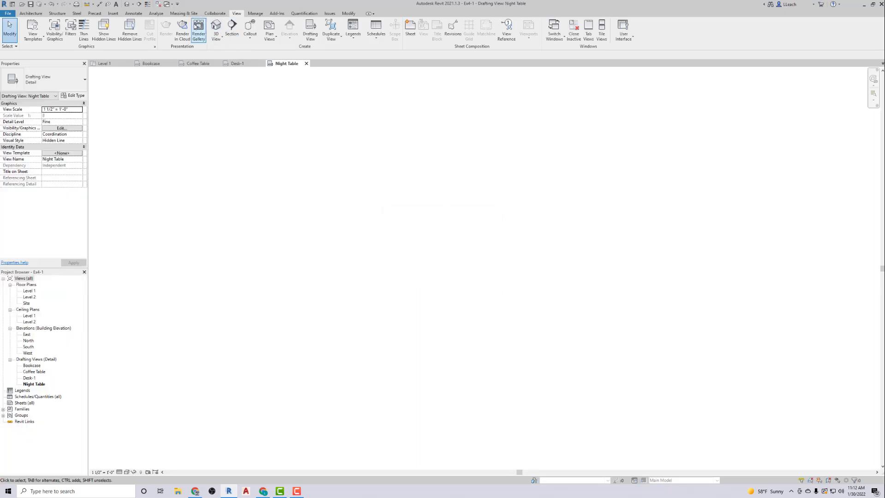
pyautogui.click(132, 14)
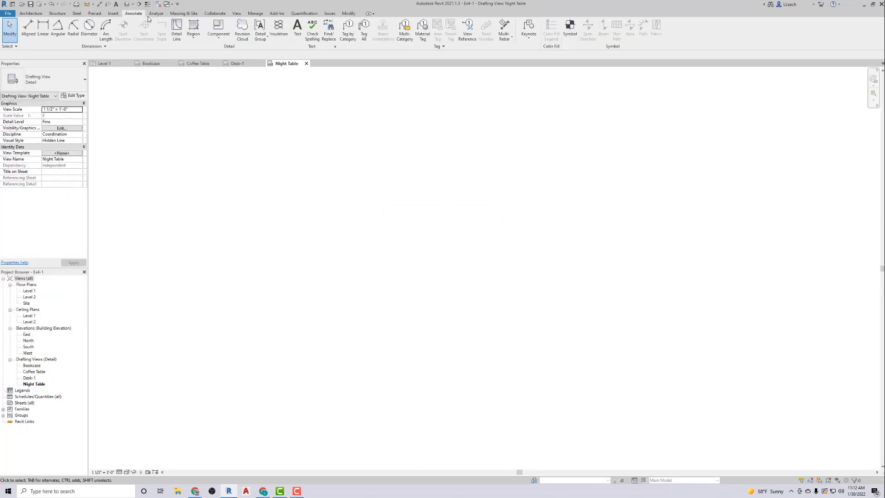
# Abandon a stray detail line and draw a rectangle instead.
pyautogui.click(177, 28)
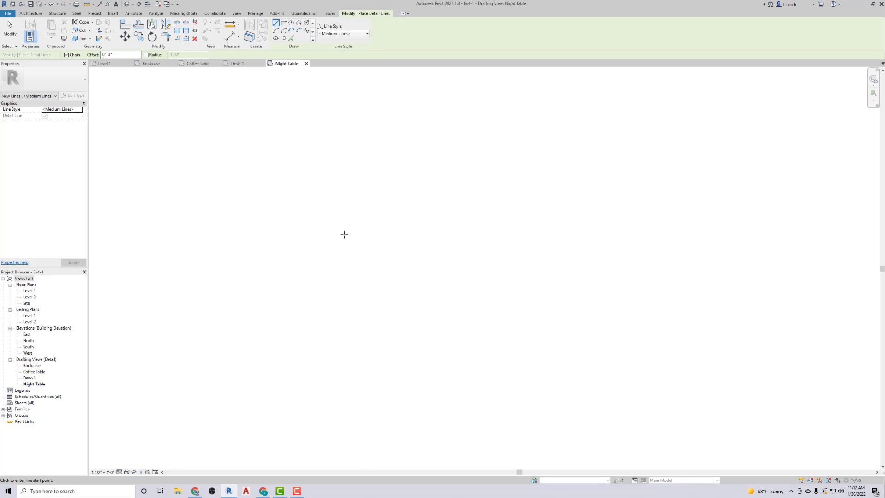
pyautogui.click(363, 186)
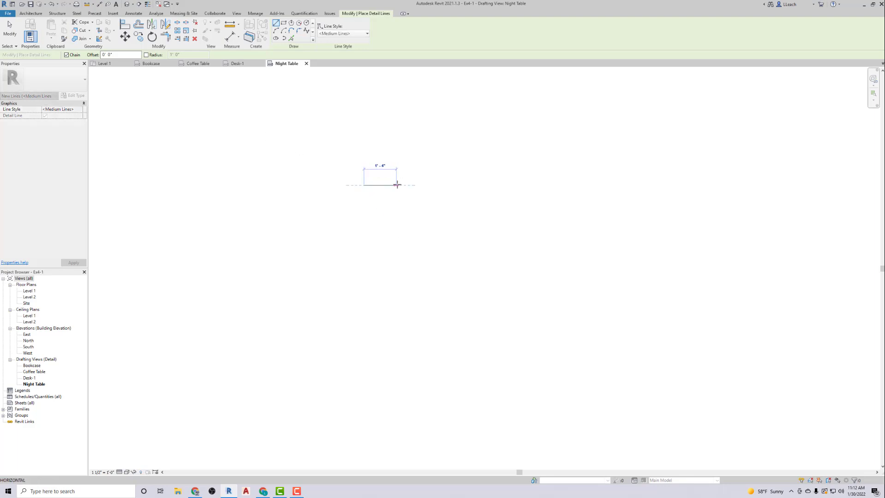
pyautogui.press('Escape')
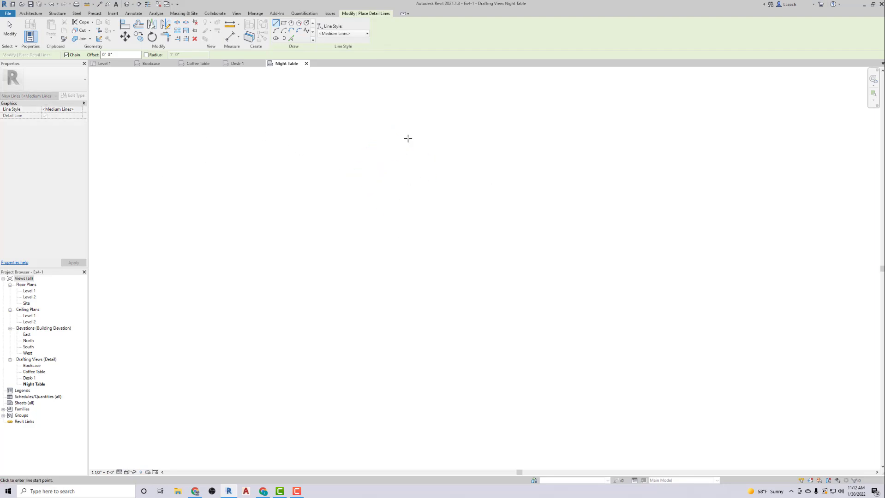
pyautogui.click(283, 23)
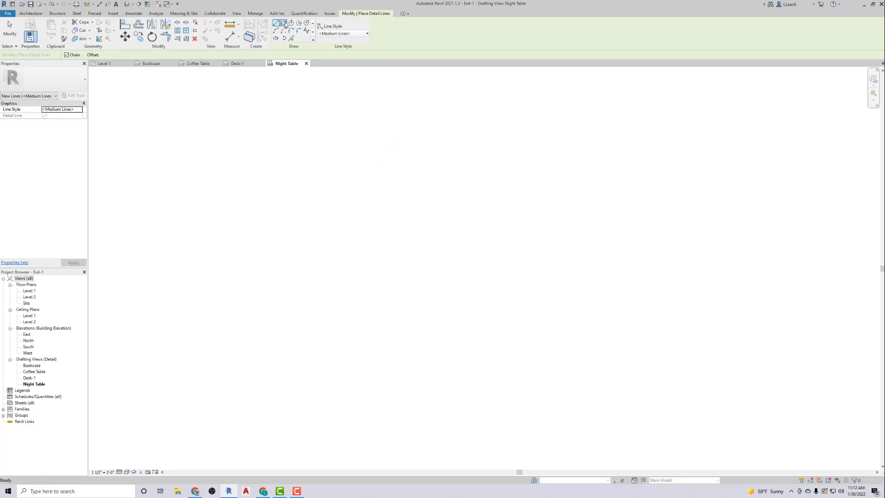
pyautogui.click(372, 185)
# Set the rectangle's width and height to 1'-6" and finish drawing.
pyautogui.click(360, 194)
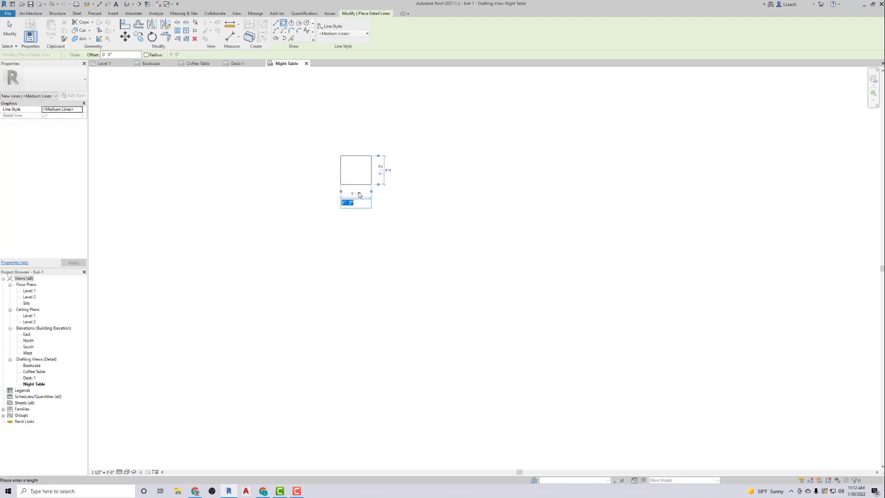
pyautogui.write('1 6')
pyautogui.press('Return')
pyautogui.click(387, 171)
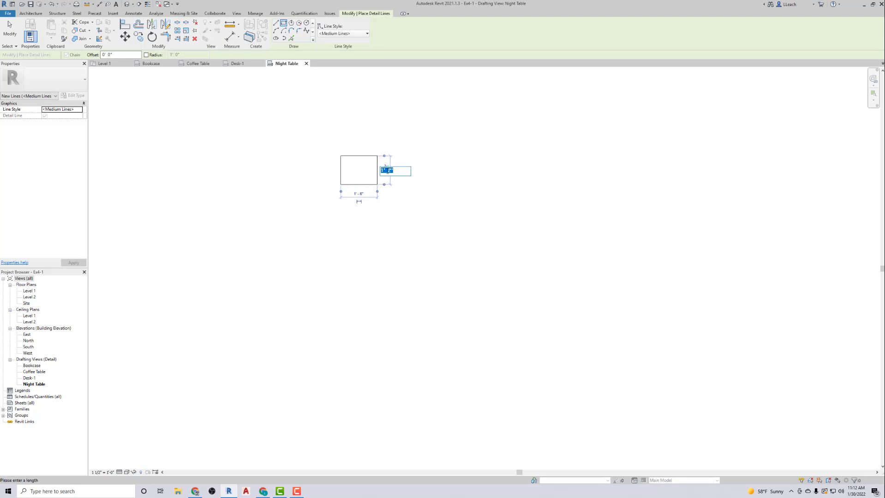
pyautogui.write('1 6')
pyautogui.press('Return')
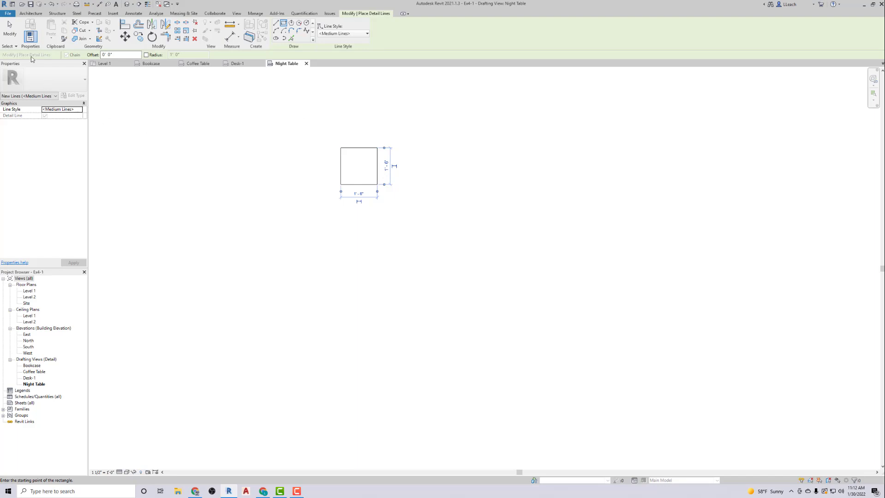
pyautogui.click(10, 30)
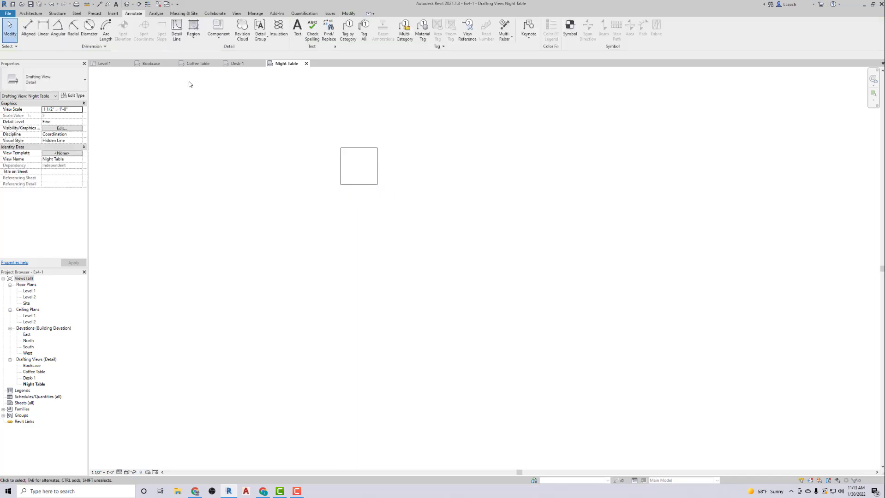
# Bring up the View ribbon's view creation commands, leaving the 1'-6" Night Table square as is.
pyautogui.click(237, 14)
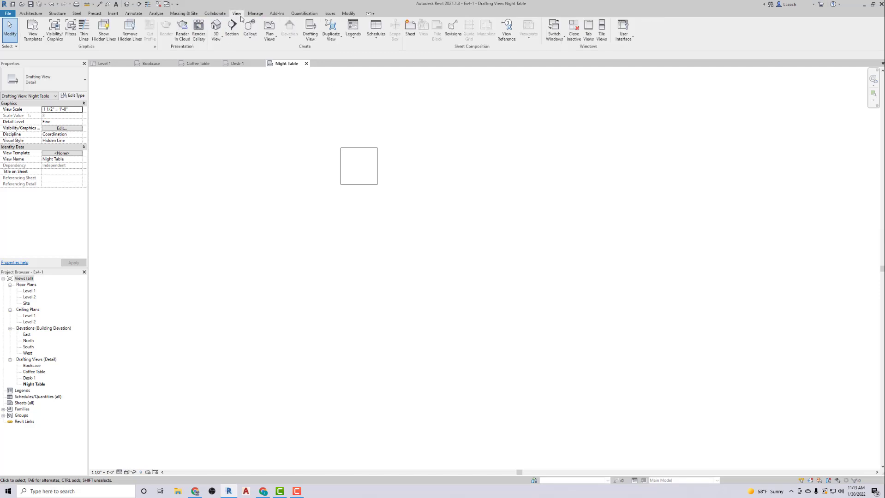